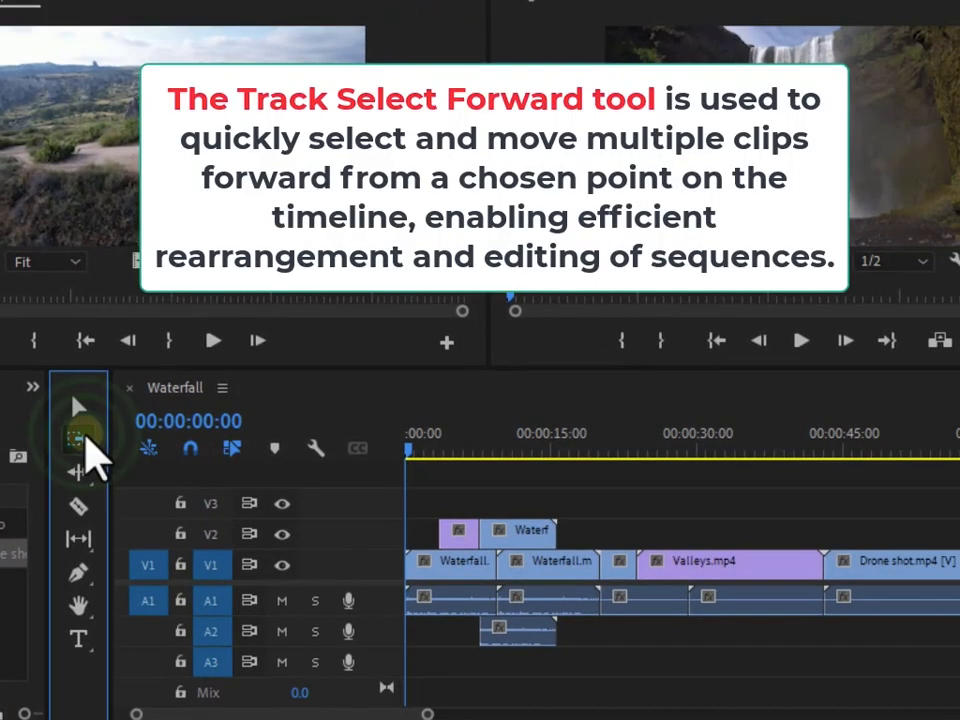
# Use the Track Select Forward tool to select Valleys.mp4 and all clips after it on every track.
pyautogui.click(84, 440)
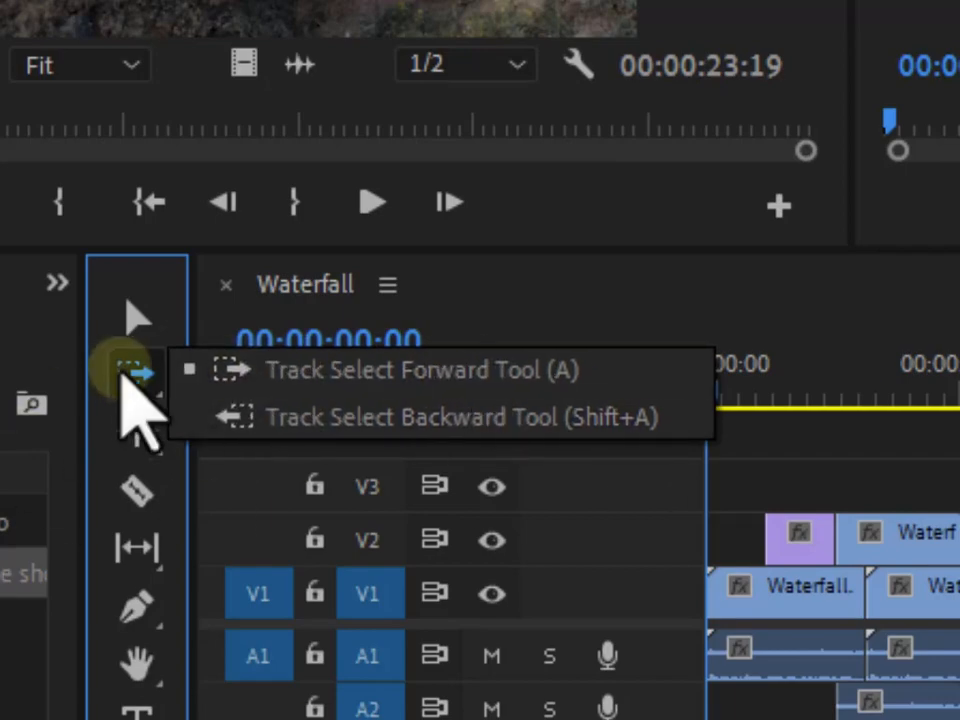
pyautogui.click(135, 375)
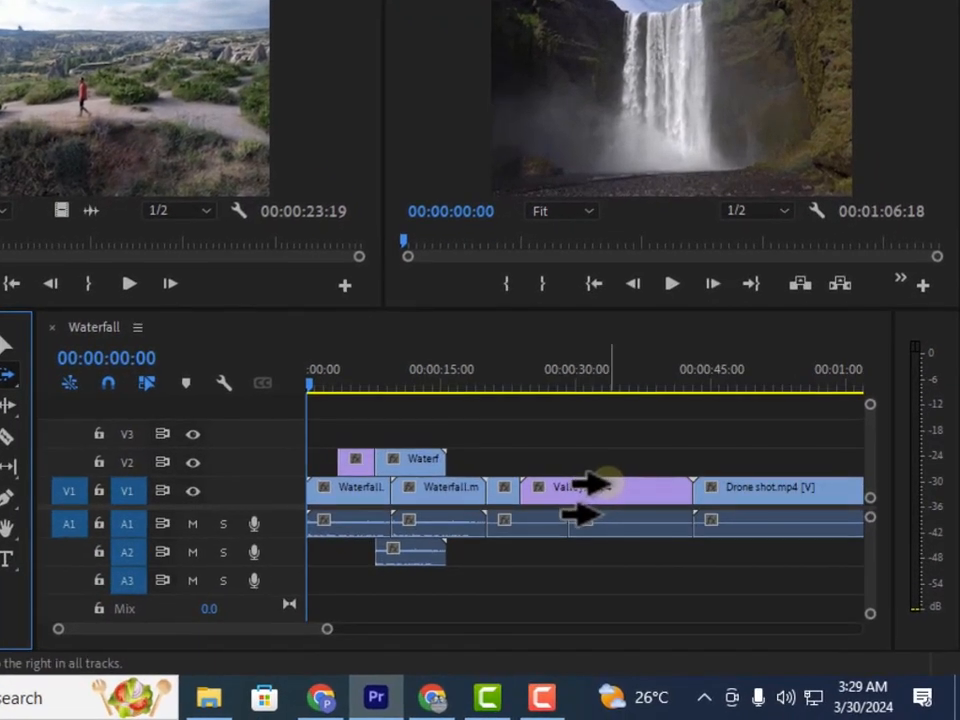
pyautogui.click(598, 485)
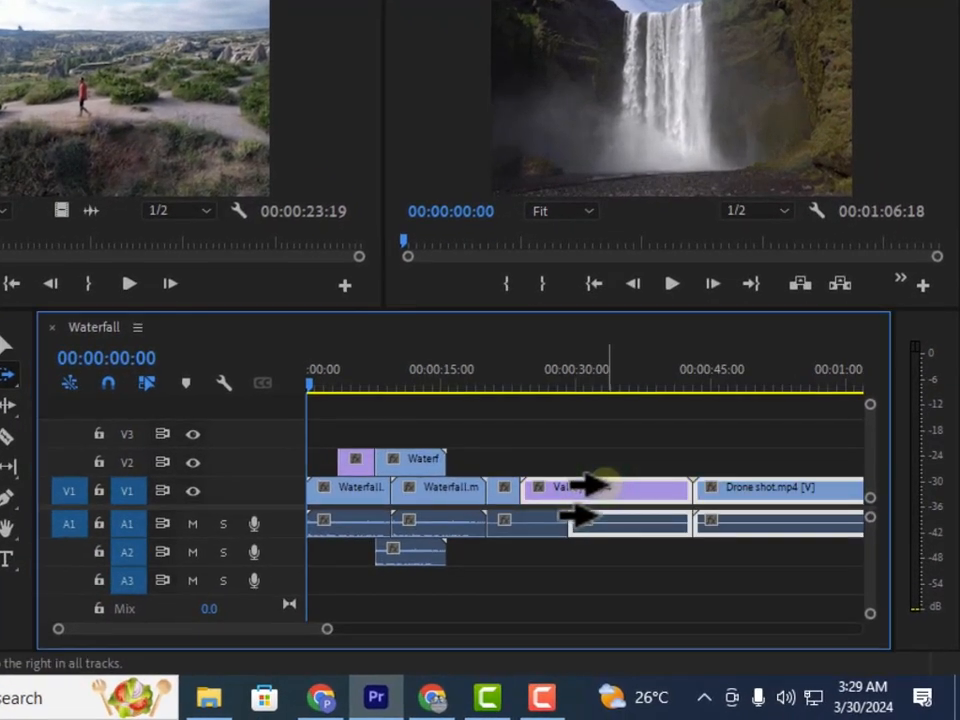
pyautogui.moveTo(590, 485)
pyautogui.mouseDown()
pyautogui.moveTo(582, 484)
pyautogui.moveTo(604, 490)
pyautogui.mouseUp()
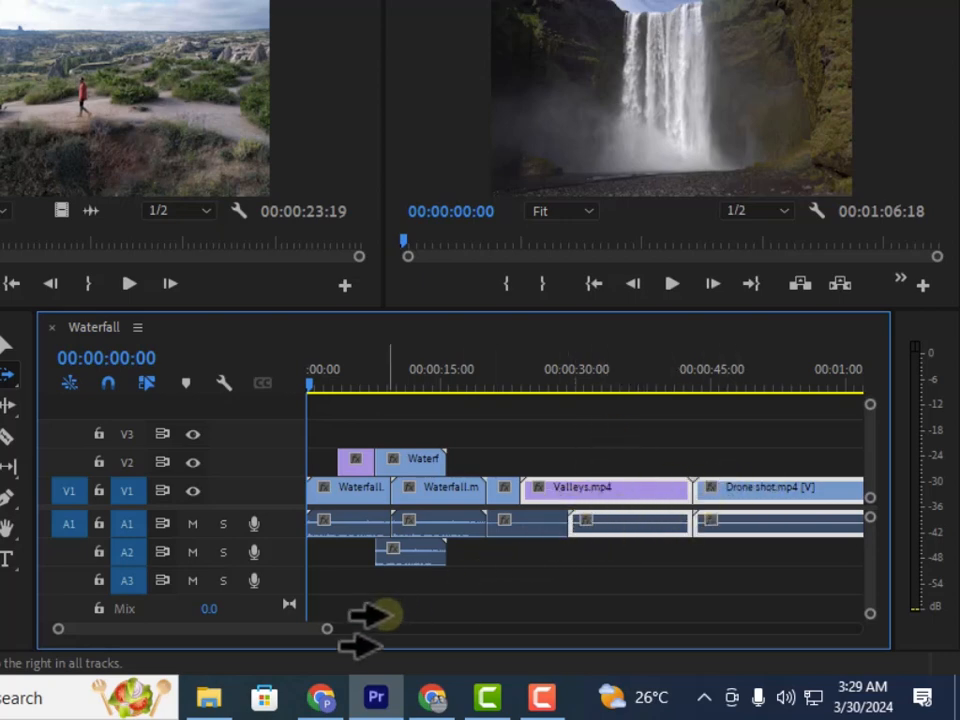
# Select all clips from the second Waterfall clip on V1 onward, and clear the selection with the Selection tool.
pyautogui.moveTo(305, 630)
pyautogui.mouseDown()
pyautogui.moveTo(319, 630)
pyautogui.moveTo(294, 626)
pyautogui.mouseUp()
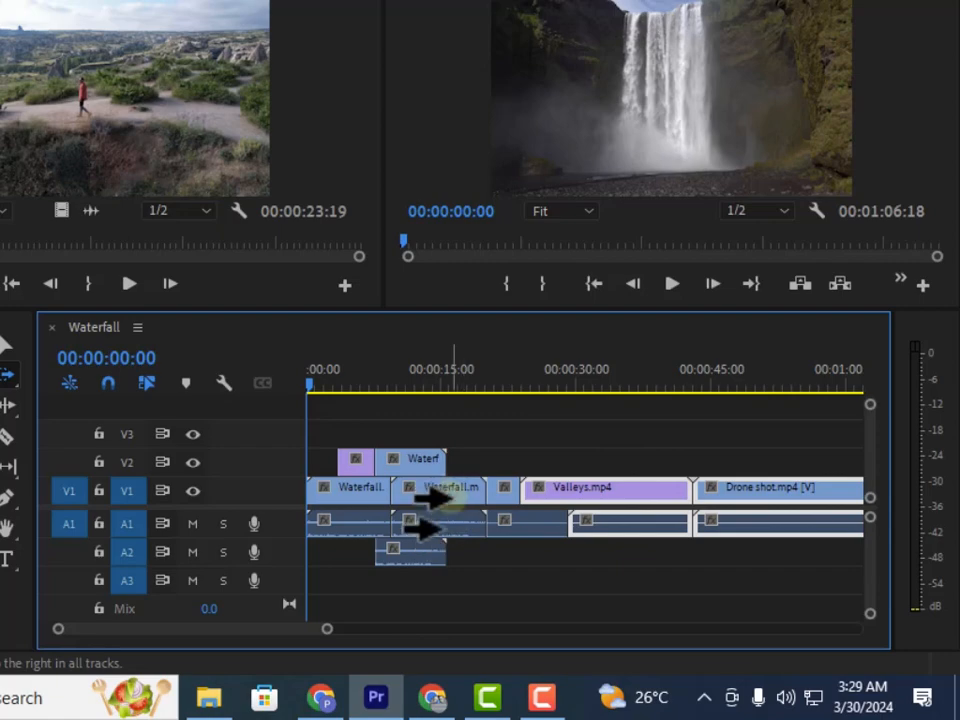
pyautogui.click(428, 497)
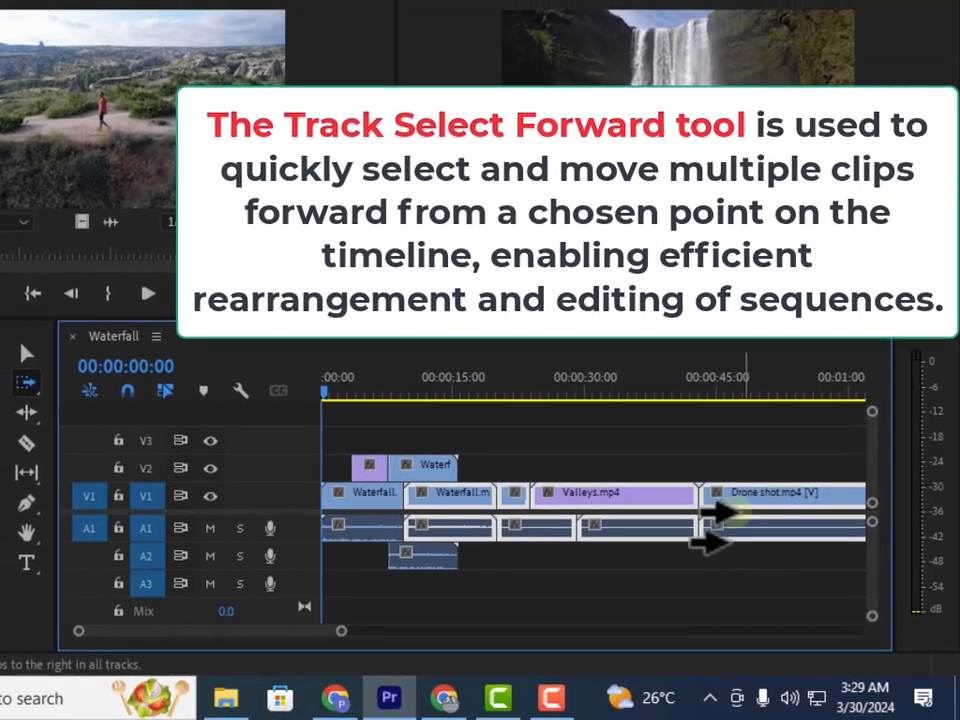
pyautogui.click(34, 360)
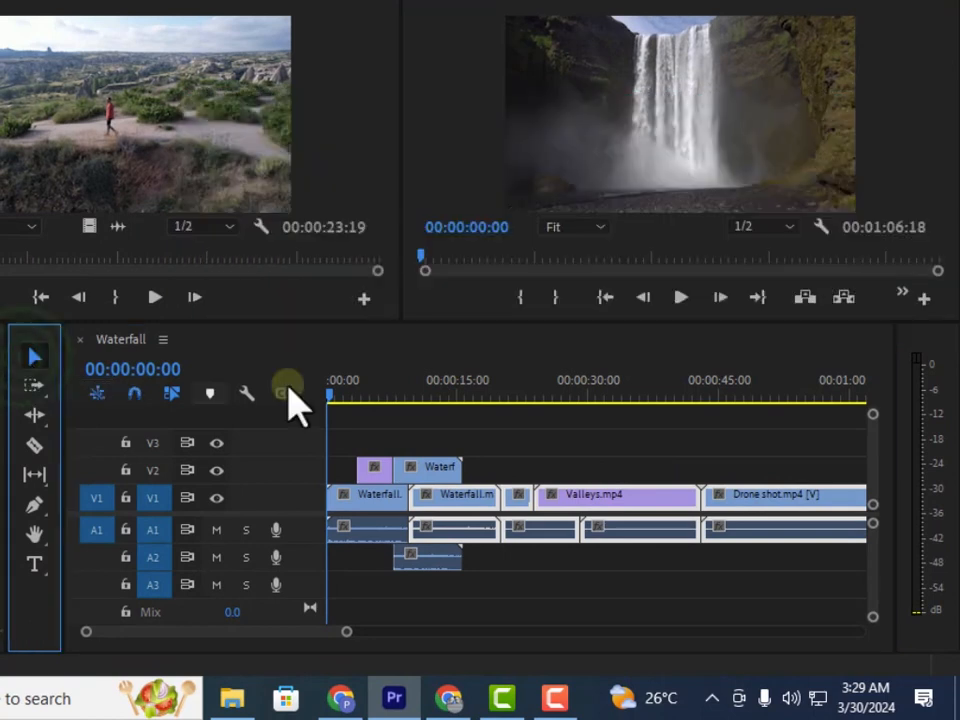
pyautogui.click(592, 435)
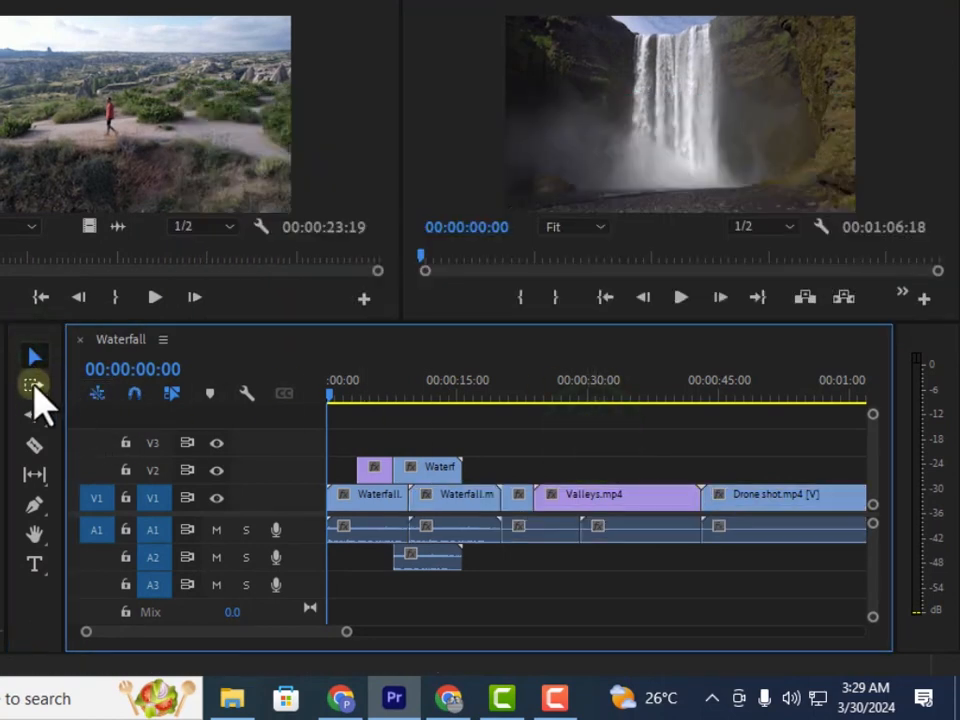
# Select all clips forward from the short third clip on V1 with the Track Select Forward tool, and deselect them.
pyautogui.click(34, 385)
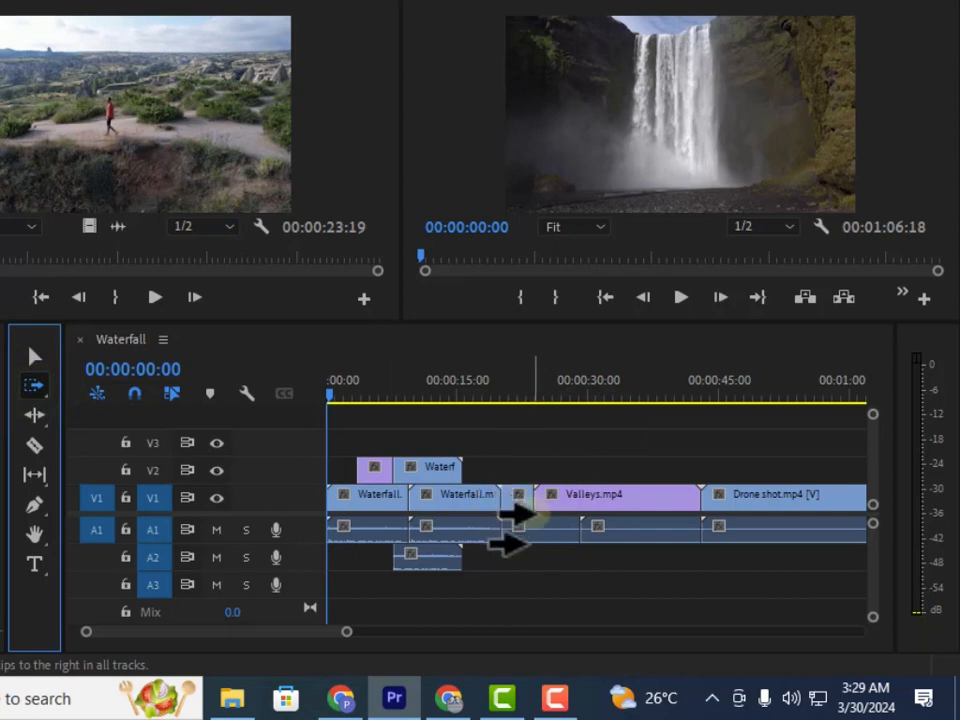
pyautogui.click(510, 515)
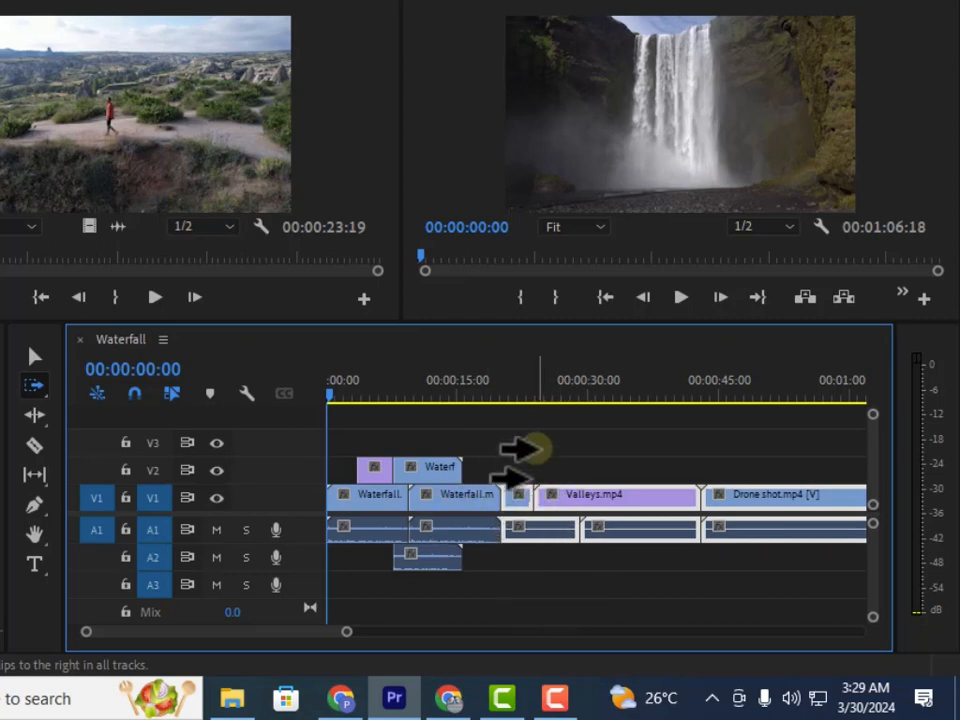
pyautogui.click(520, 425)
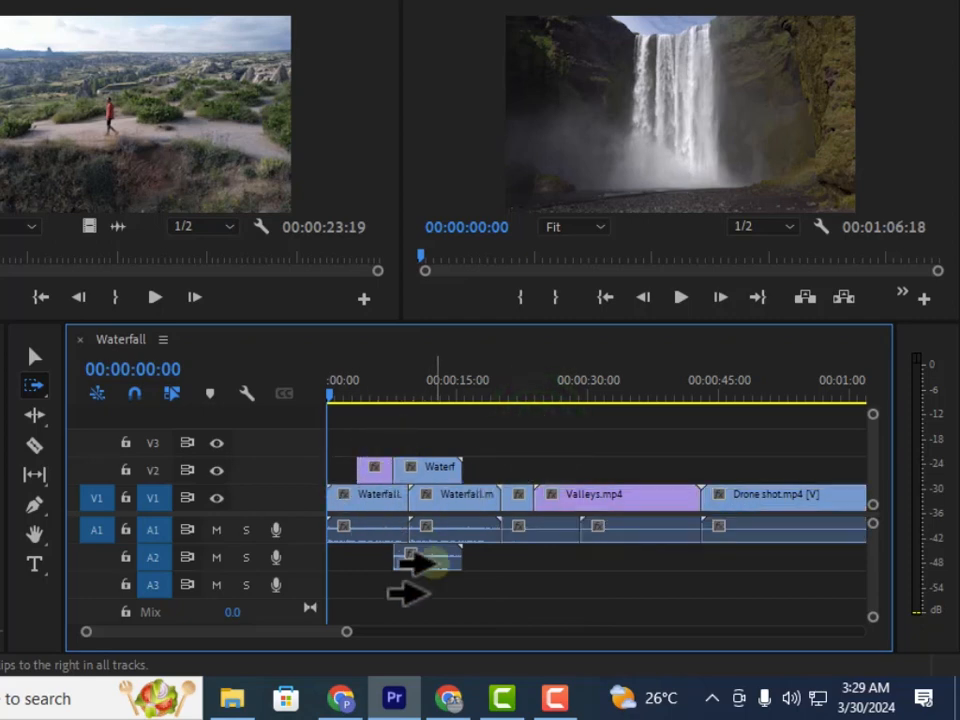
# Select every clip on all tracks, starting forward from the first Waterfall clip on V1.
pyautogui.click(364, 518)
pyautogui.click(340, 508)
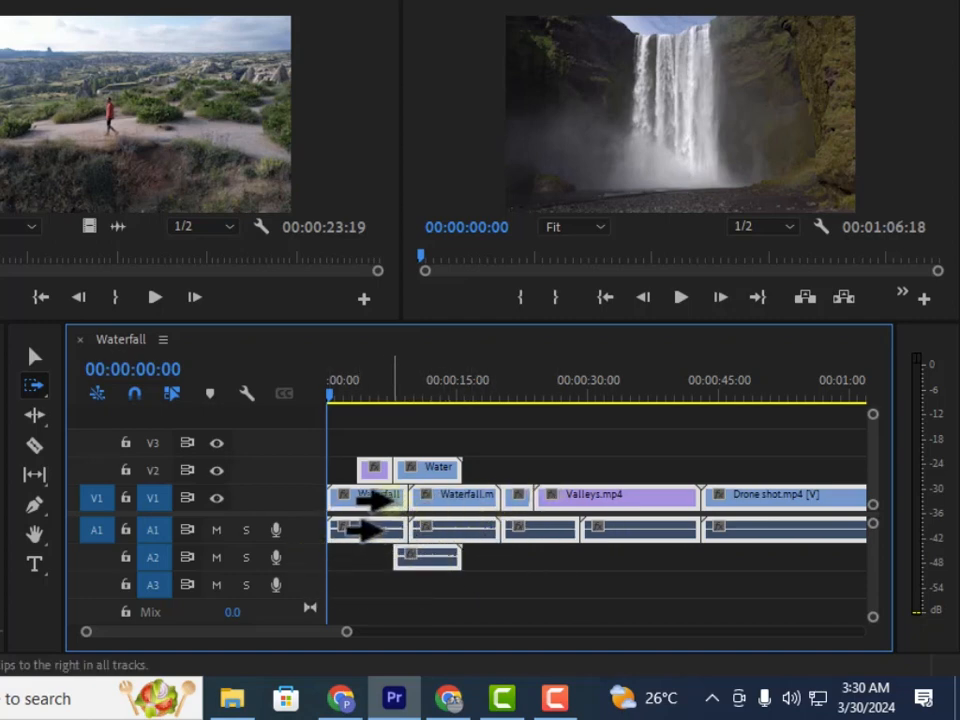
pyautogui.moveTo(398, 504)
pyautogui.mouseDown()
pyautogui.moveTo(522, 517)
pyautogui.moveTo(429, 497)
pyautogui.moveTo(381, 499)
pyautogui.mouseUp()
# Select Valleys.mp4 and all clips after it, and shift them about 5 seconds later to open a gap.
pyautogui.click(535, 495)
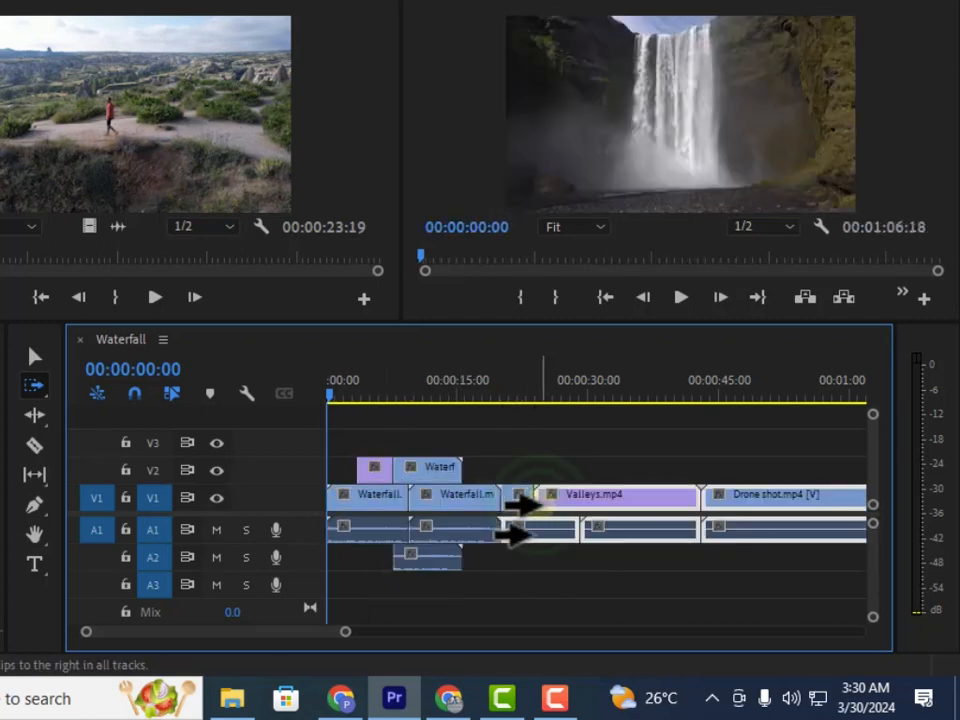
pyautogui.moveTo(522, 508); pyautogui.dragTo(567, 518)
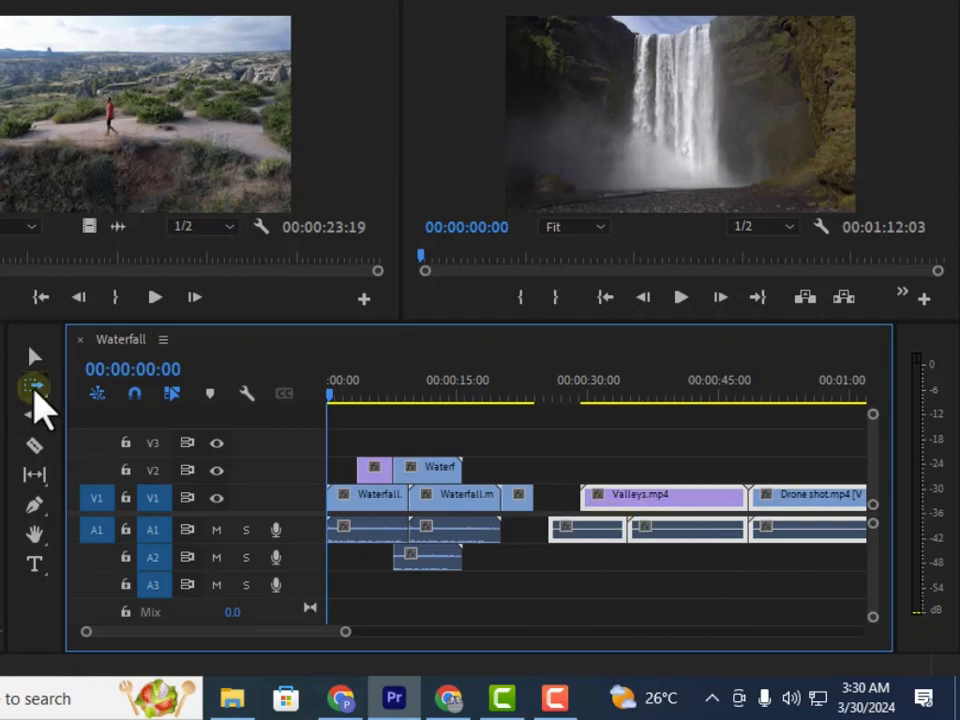
# Use the Track Select Backward tool to select the second Waterfall clip on V1 and all clips before it.
pyautogui.click(34, 385)
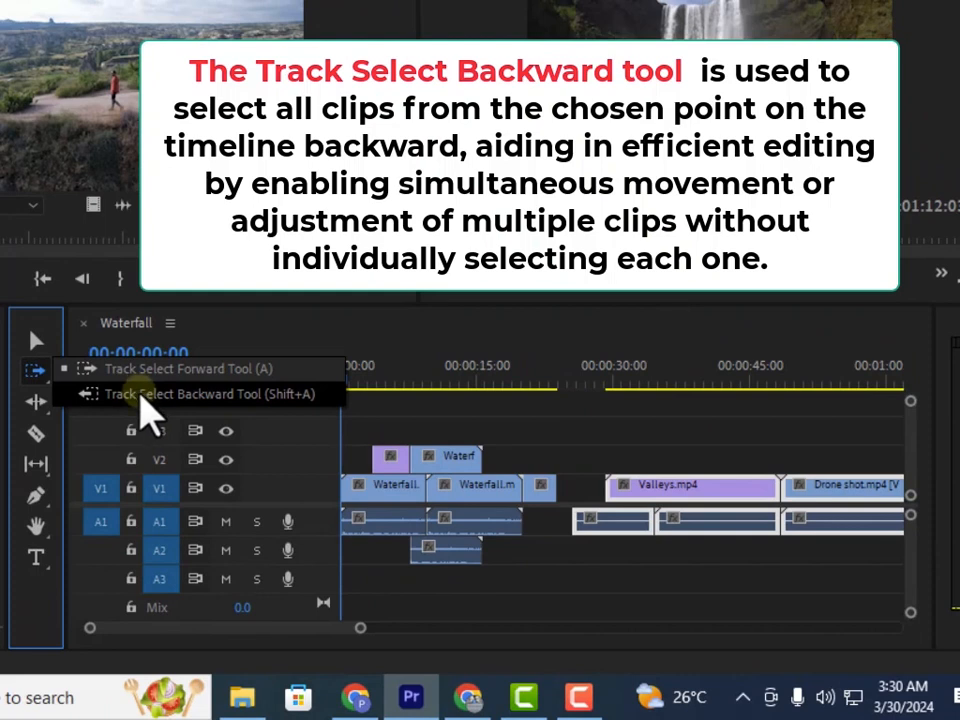
pyautogui.click(145, 394)
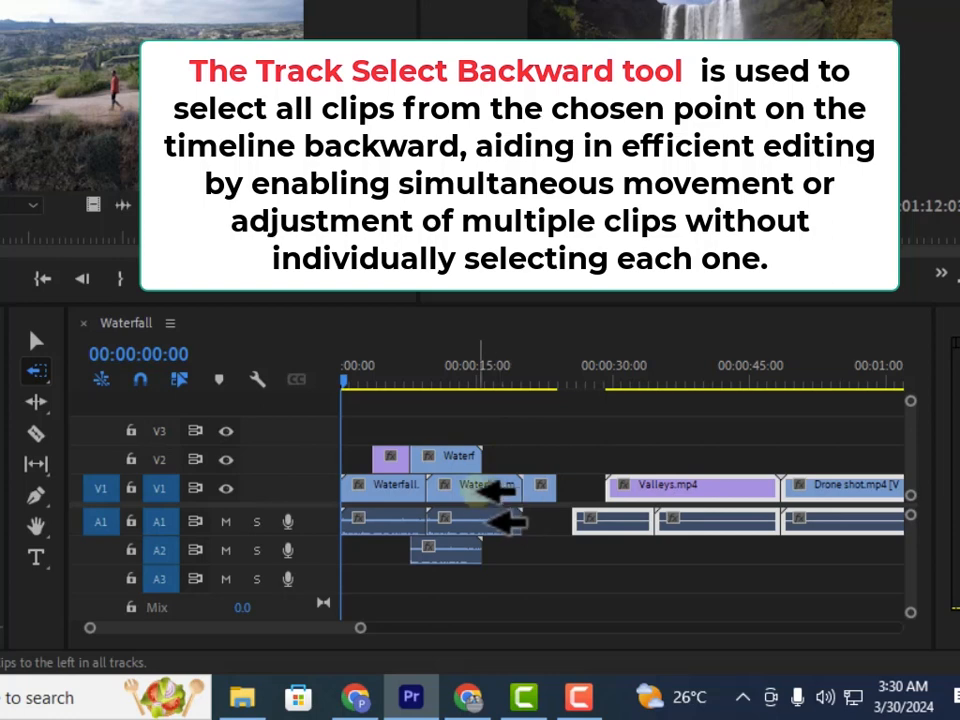
pyautogui.click(510, 505)
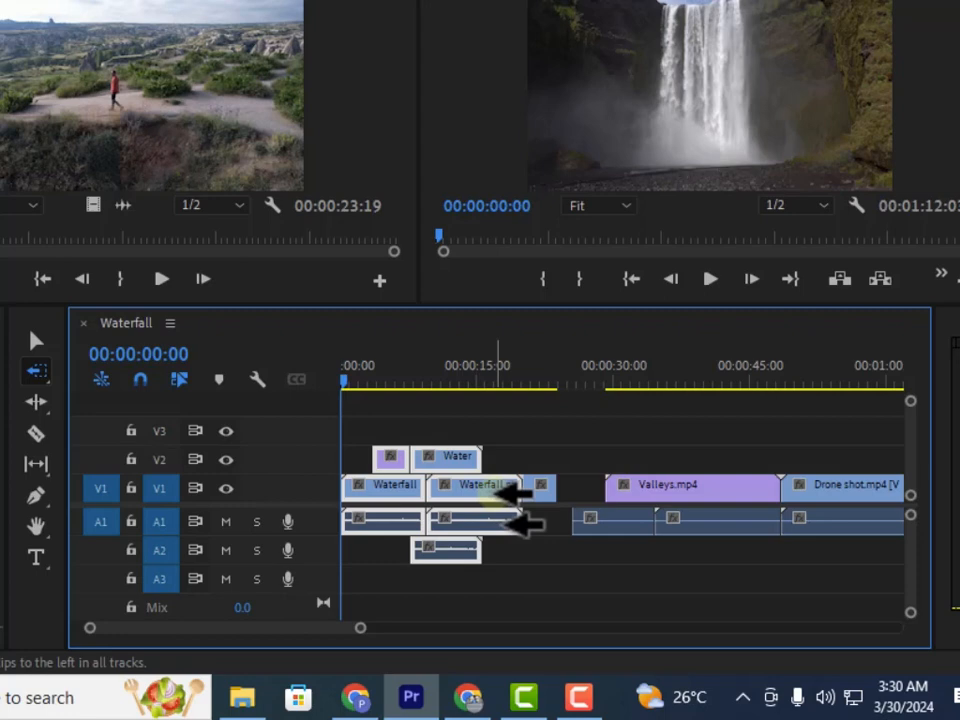
pyautogui.moveTo(480, 507)
pyautogui.mouseDown()
pyautogui.moveTo(448, 506)
pyautogui.moveTo(542, 518)
pyautogui.moveTo(450, 506)
pyautogui.moveTo(456, 484)
pyautogui.moveTo(485, 505)
pyautogui.mouseUp()
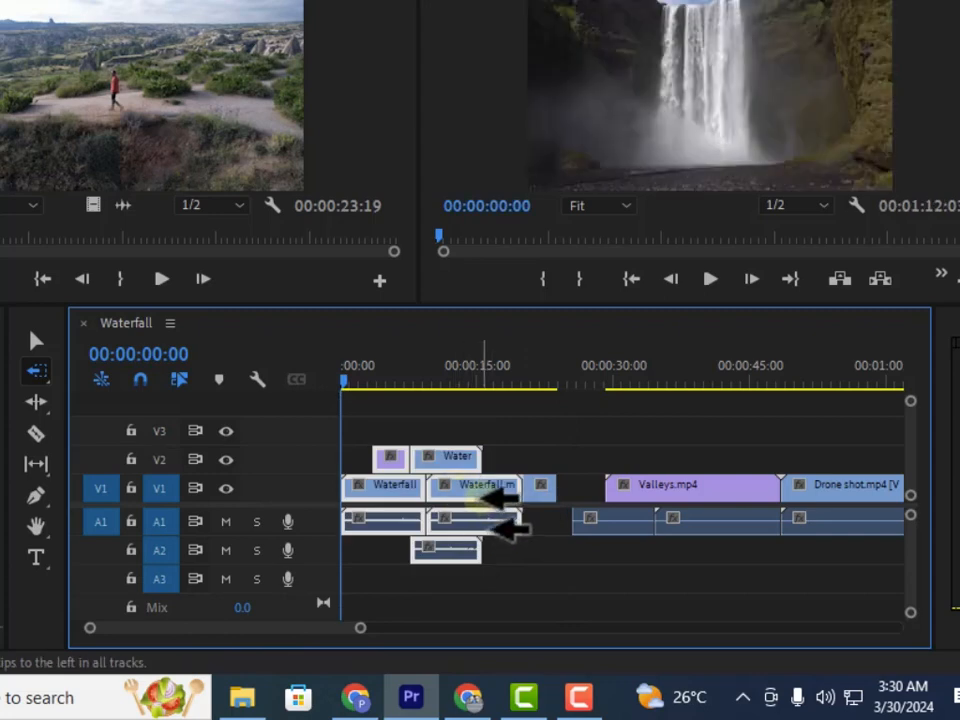
# Select Valleys.mp4 and all clips before it on every track with the Track Select Backward tool.
pyautogui.click(711, 492)
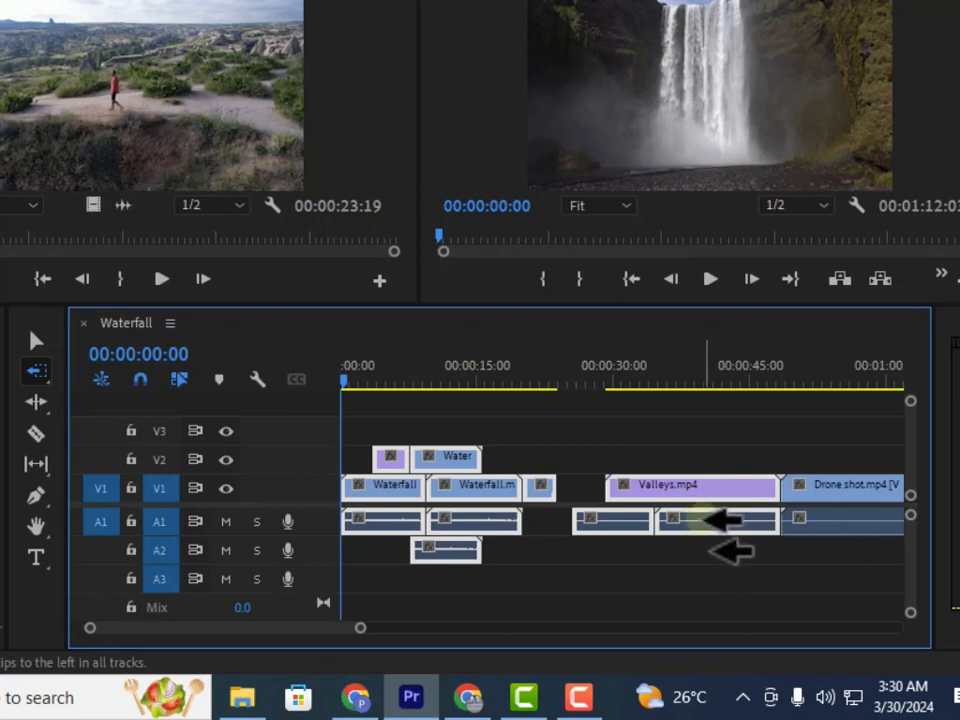
pyautogui.moveTo(706, 492); pyautogui.dragTo(637, 494)
pyautogui.moveTo(735, 501)
pyautogui.mouseDown()
pyautogui.moveTo(731, 534)
pyautogui.moveTo(718, 492)
pyautogui.mouseUp()
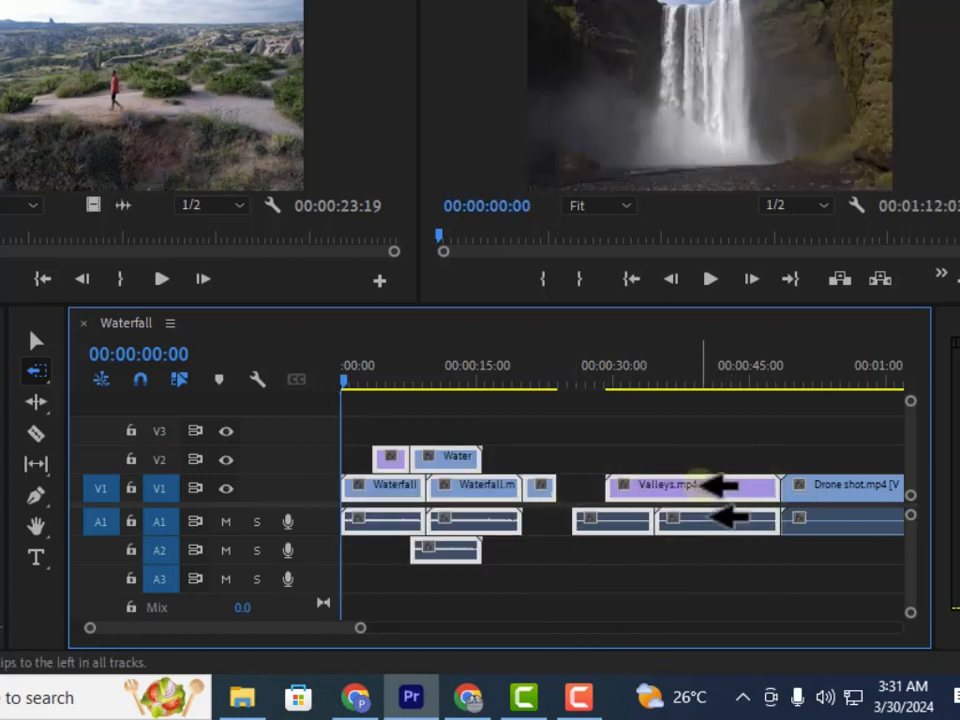
# Extend the backward track selection to start from the Drone shot.mp4 clip, including all clips before it.
pyautogui.click(33, 375)
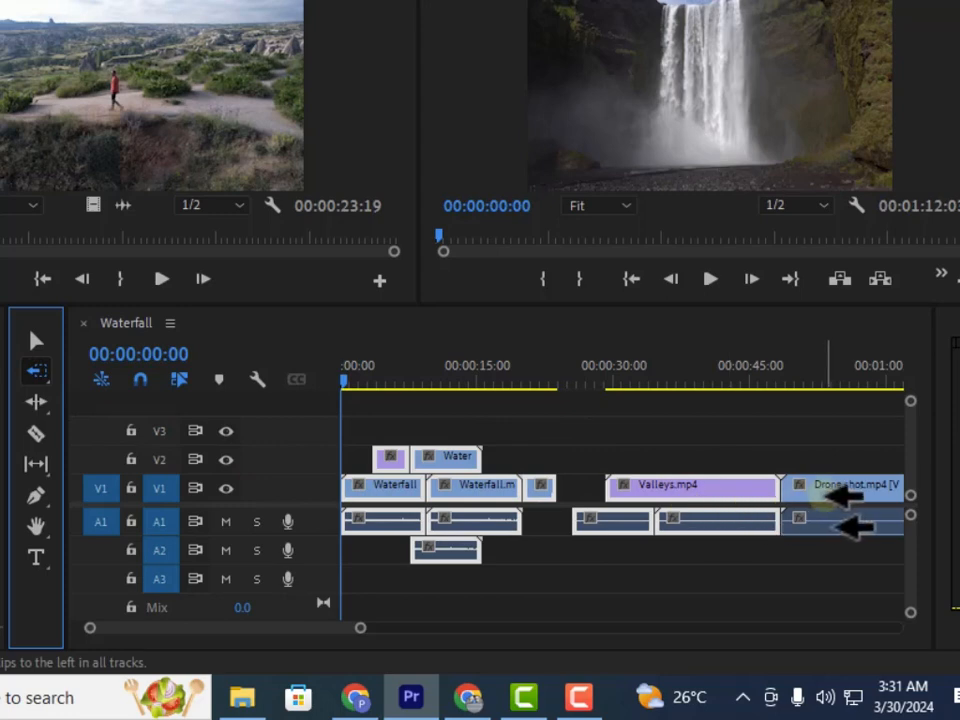
pyautogui.click(826, 492)
pyautogui.moveTo(822, 489); pyautogui.dragTo(712, 482)
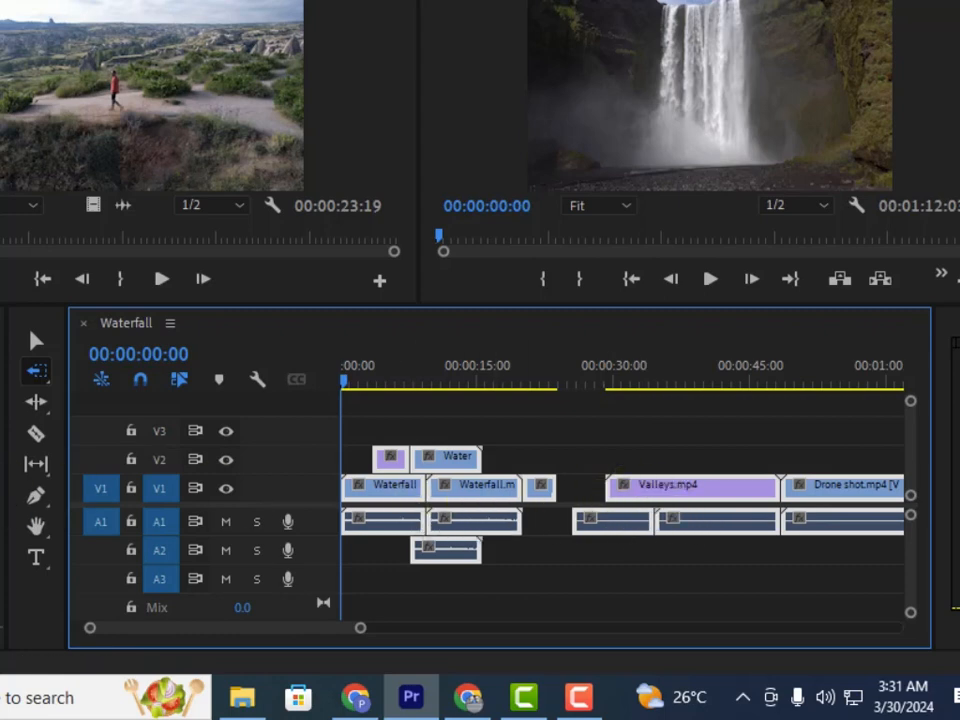
# Select all clips after the V1 gap with the Track Select Forward tool, and clear the selection using the Selection tool.
pyautogui.click(36, 370)
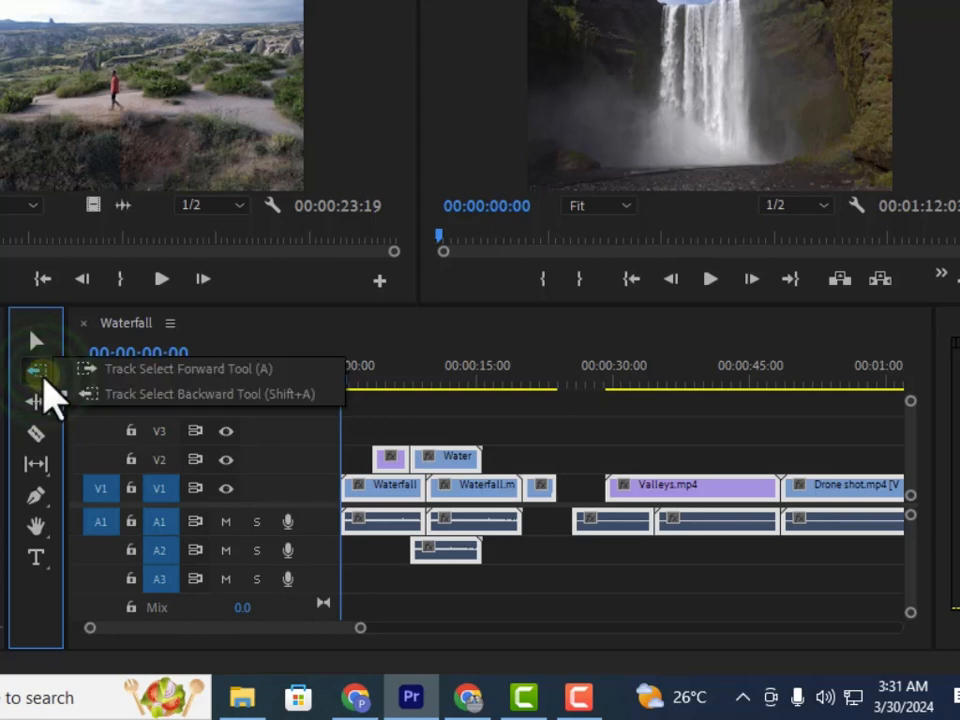
pyautogui.click(96, 373)
pyautogui.click(560, 430)
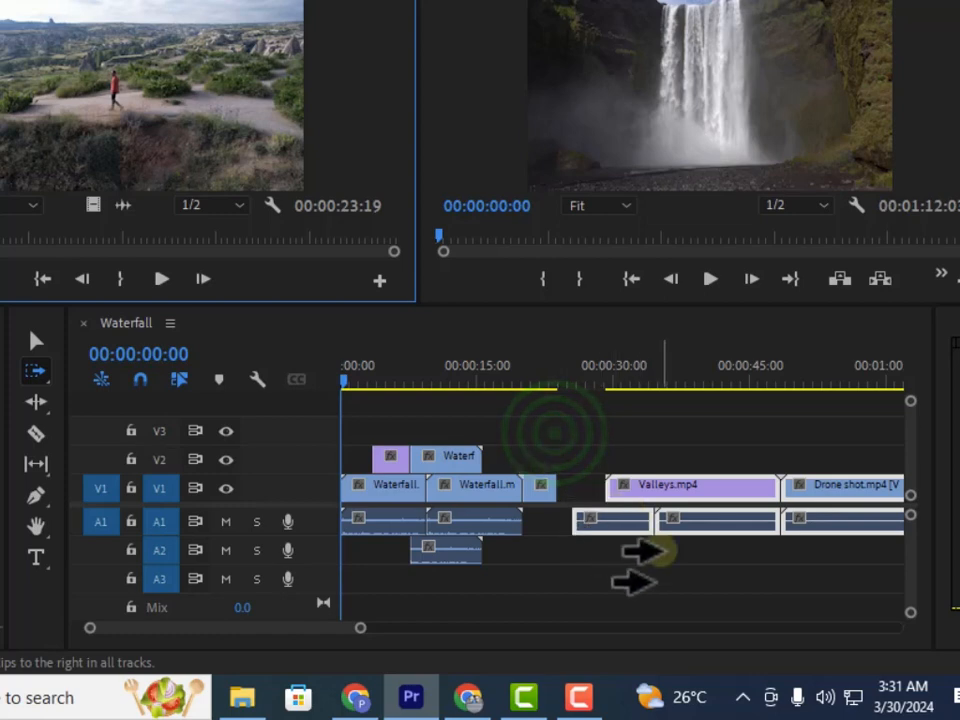
pyautogui.click(36, 341)
pyautogui.click(688, 553)
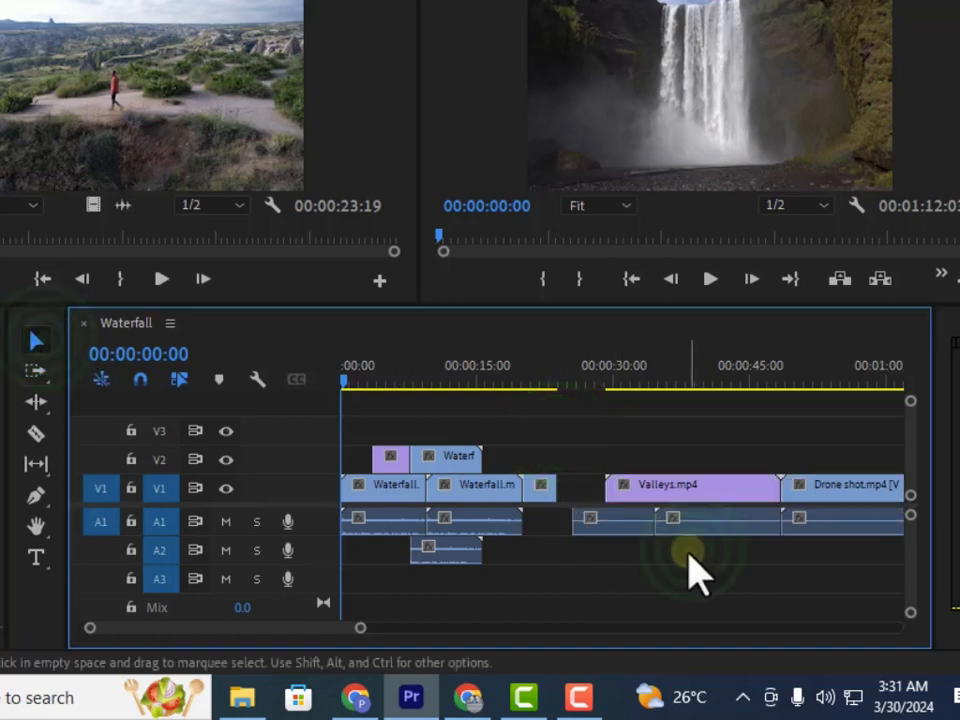
# Select clips forward from the first Waterfall clip, after the gap and from the short third V1 clip in turn, and deselect everything.
pyautogui.click(37, 372)
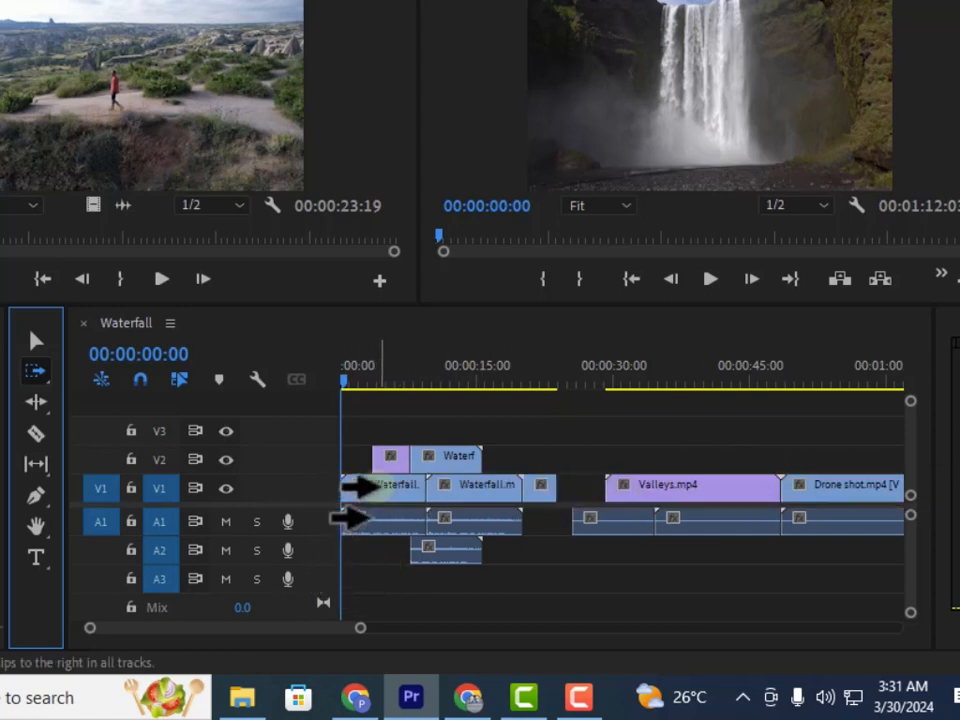
pyautogui.click(375, 480)
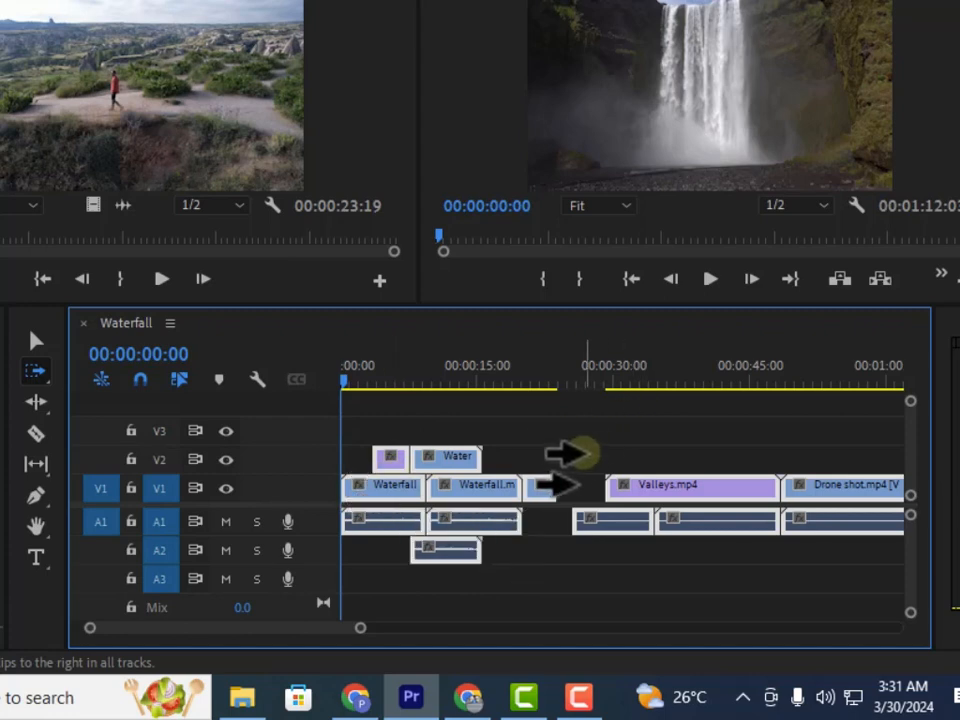
pyautogui.click(564, 443)
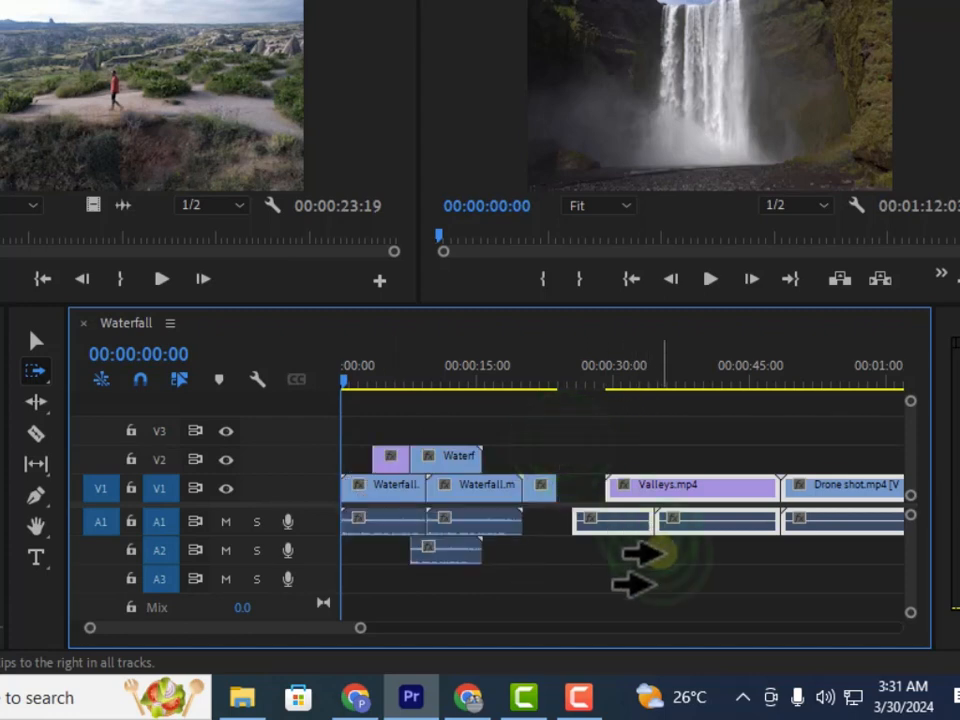
pyautogui.click(542, 420)
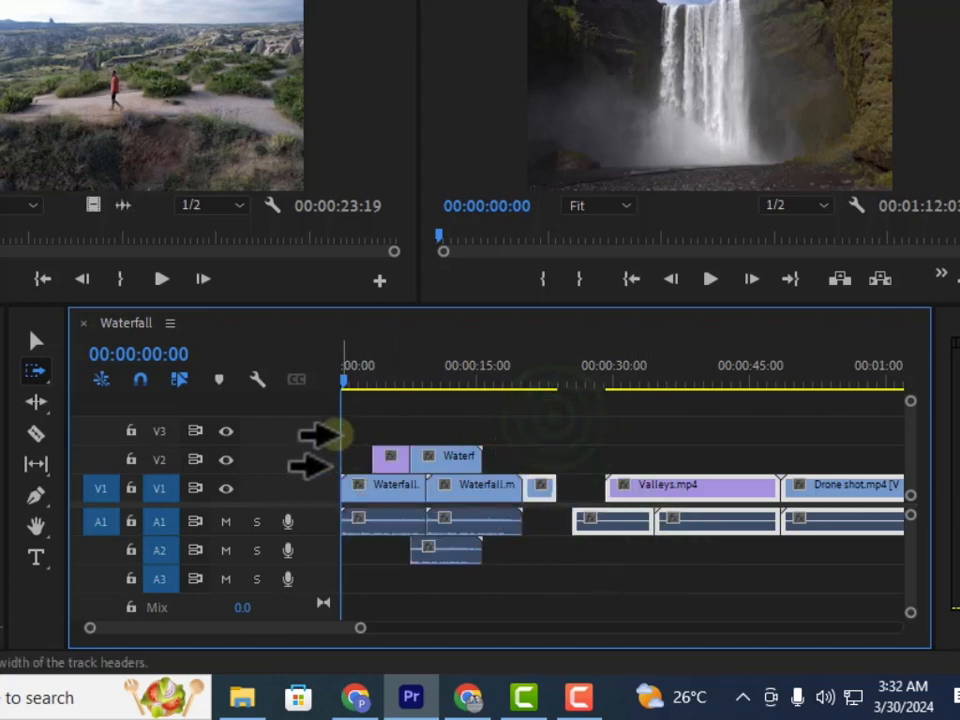
pyautogui.click(36, 341)
pyautogui.click(561, 413)
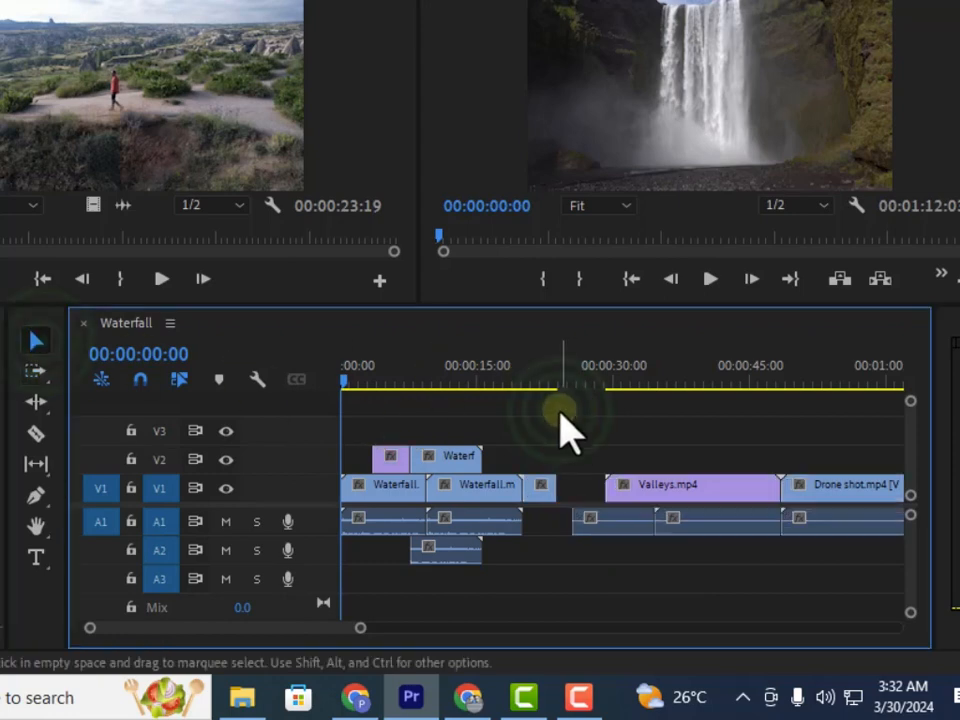
# Select only the V1 clips and their linked audio forward from the first Waterfall clip, leaving V2 out, and deselect them.
pyautogui.click(36, 370)
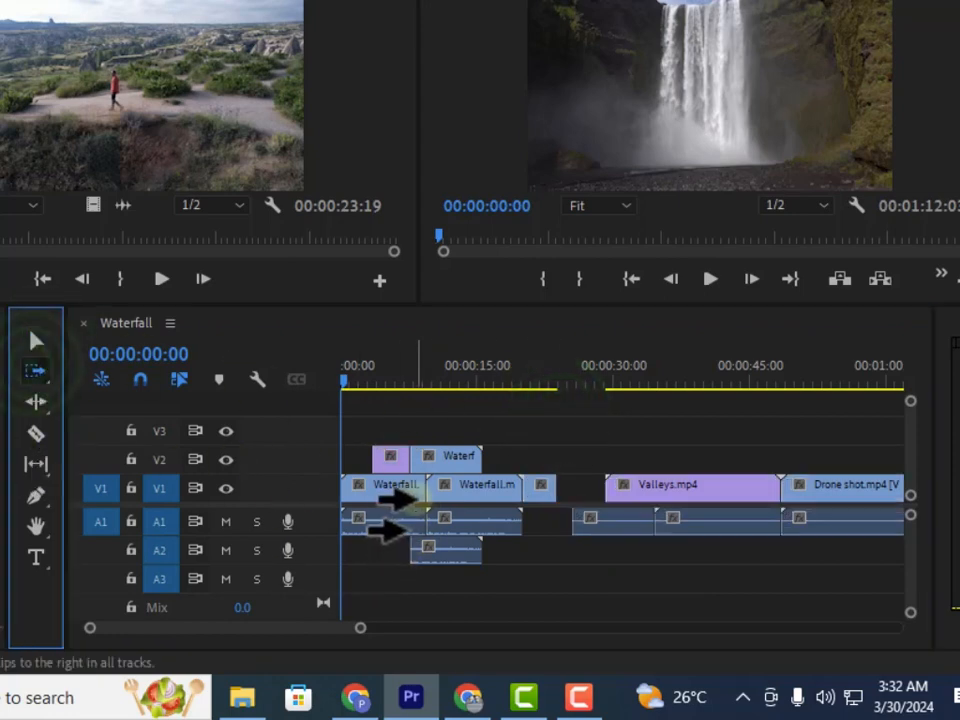
pyautogui.click(375, 487)
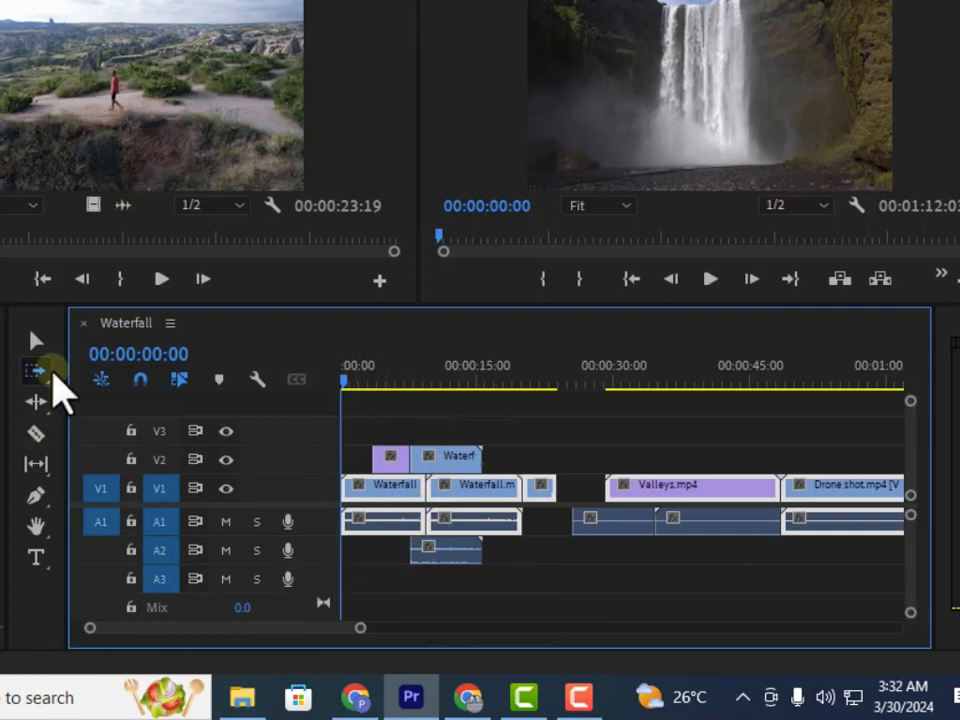
pyautogui.click(36, 341)
pyautogui.click(548, 470)
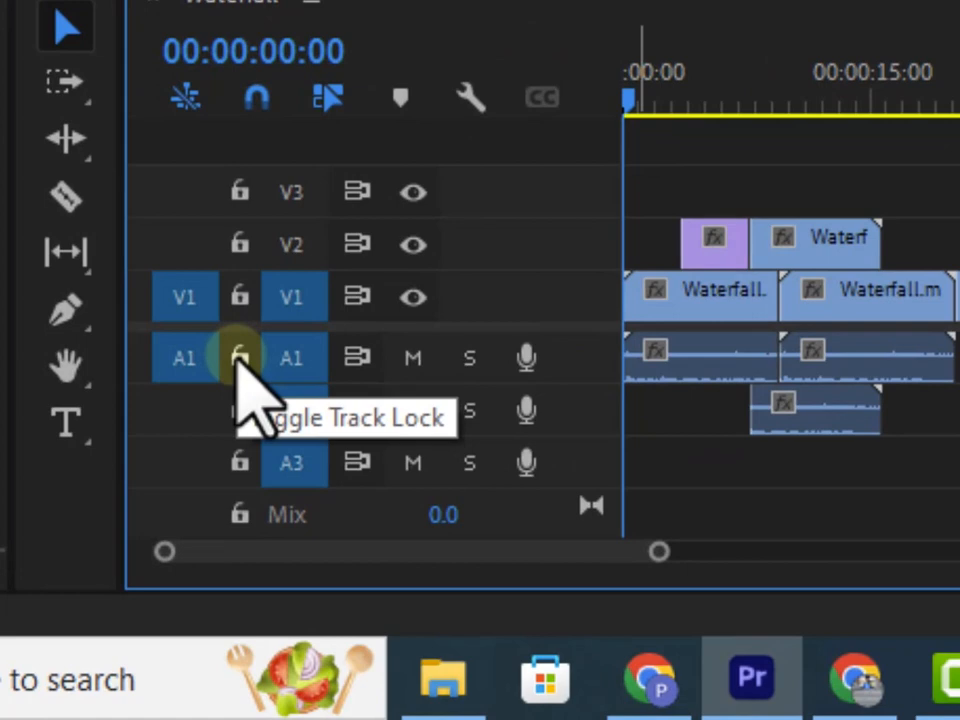
# Lock audio track A1 and select only the V1 video clips forward from the first Waterfall clip, on that single track.
pyautogui.click(240, 358)
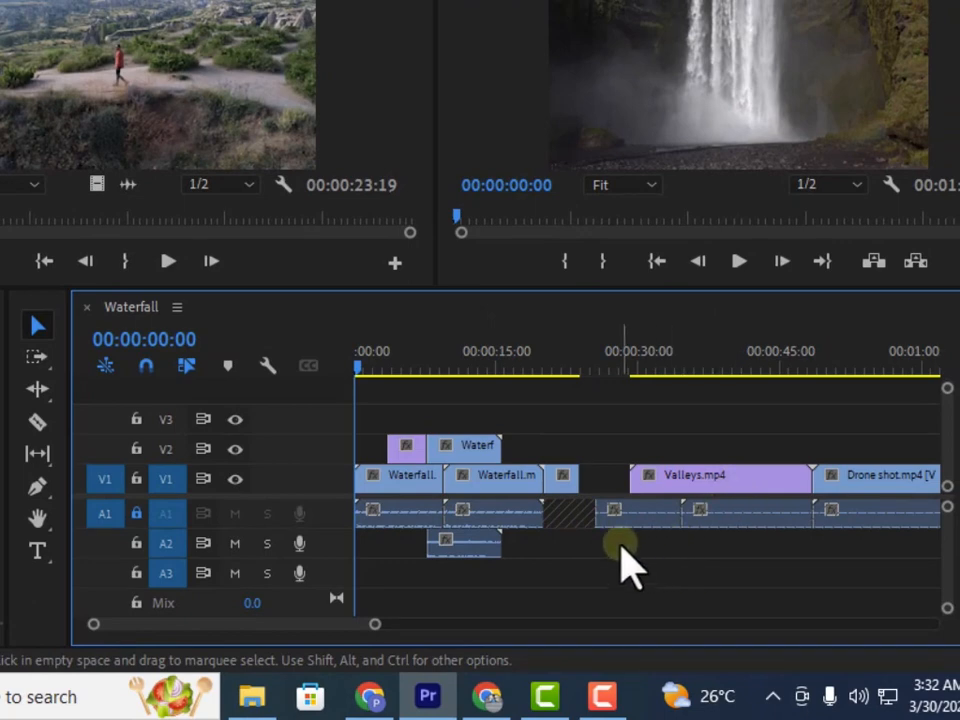
pyautogui.click(37, 352)
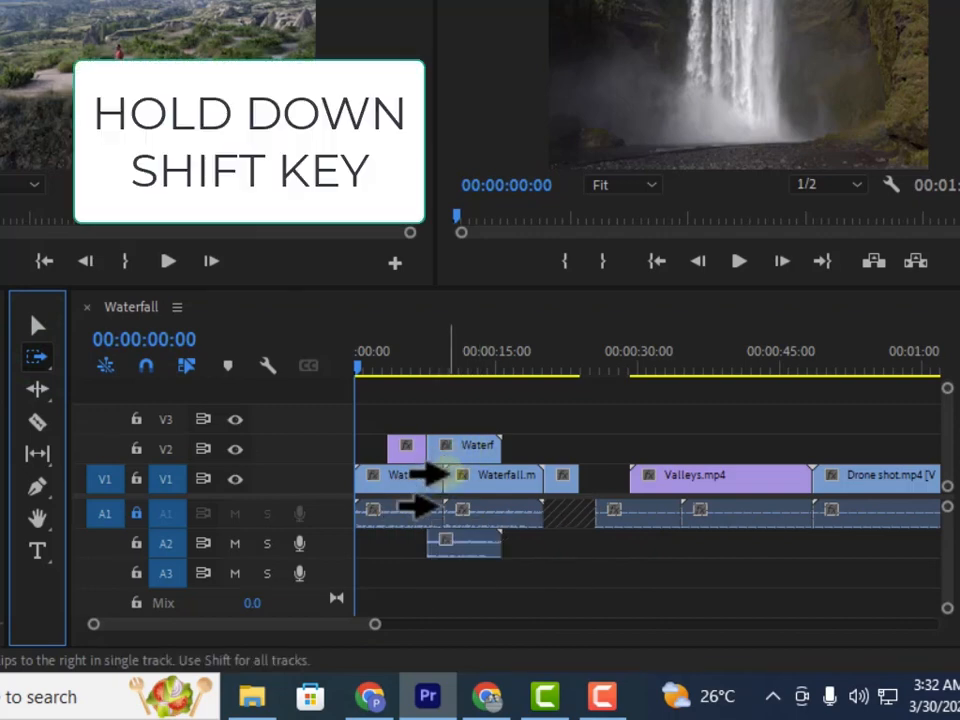
pyautogui.press('shift')
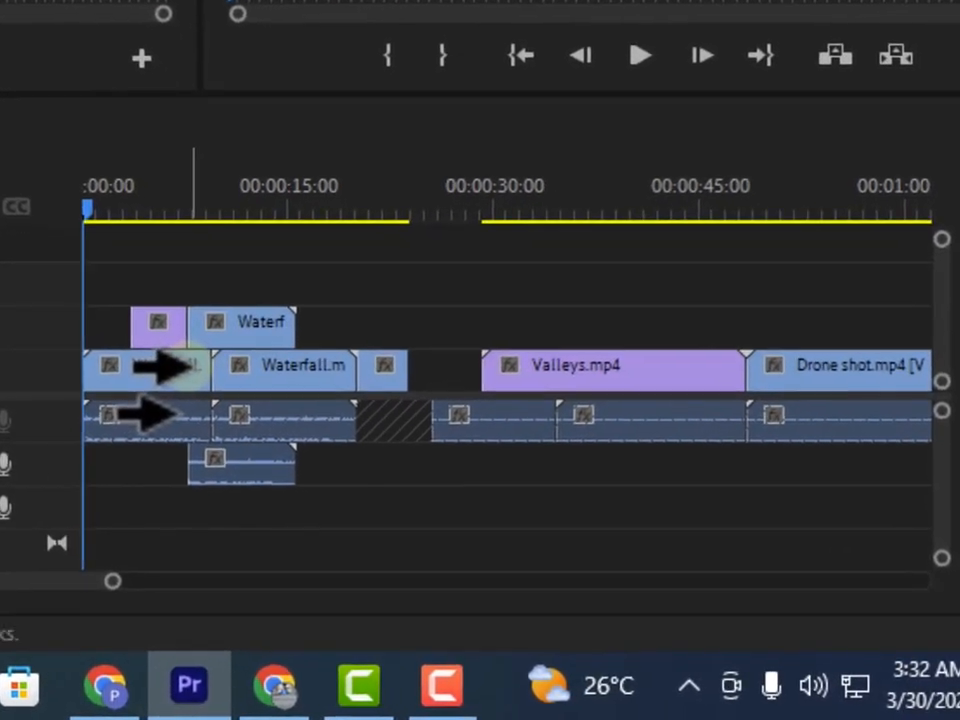
pyautogui.click(140, 378)
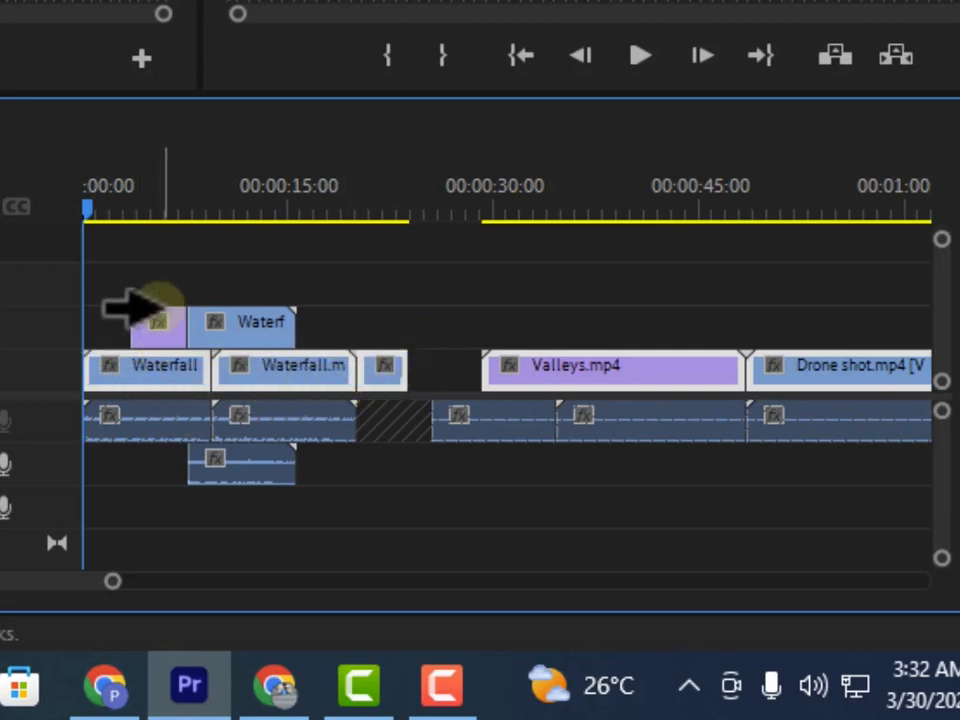
# Select only the V2 clips and their linked audio forward from the first V2 clip, and lock audio track A2.
pyautogui.click(160, 322)
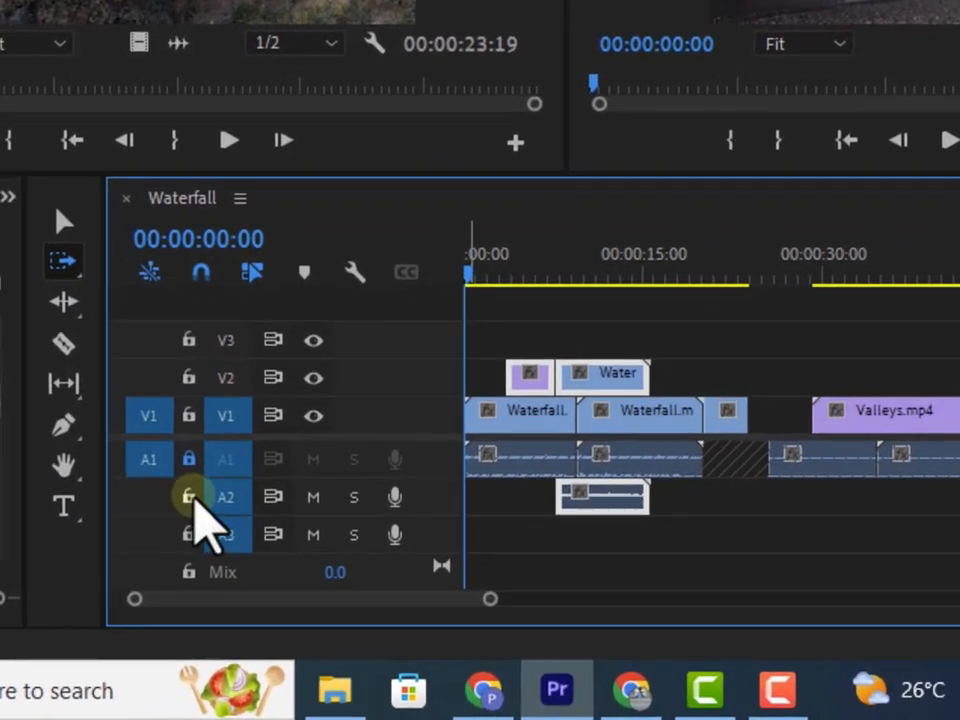
pyautogui.click(147, 545)
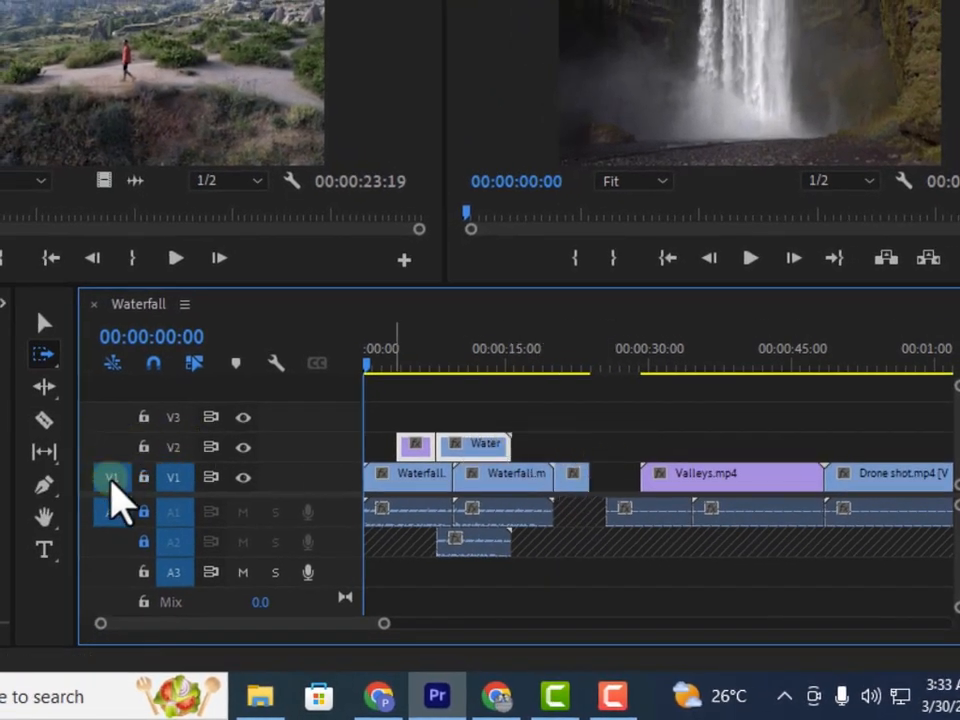
# Unlock audio tracks A1 and A2, and clear the V2 clip selection using the Selection tool.
pyautogui.click(143, 512)
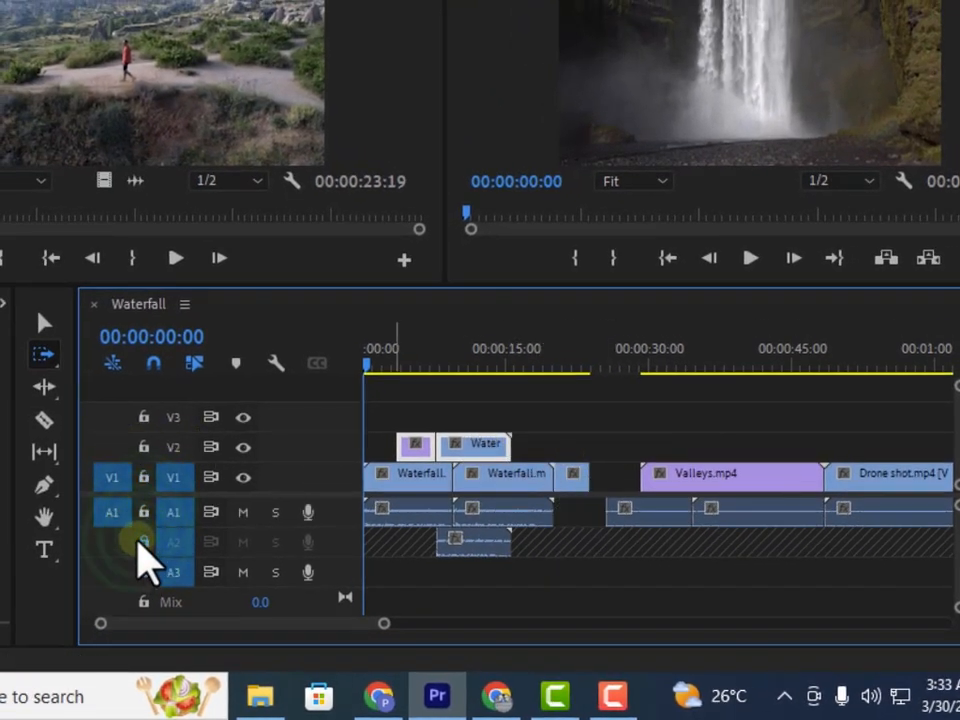
pyautogui.click(143, 542)
pyautogui.click(43, 321)
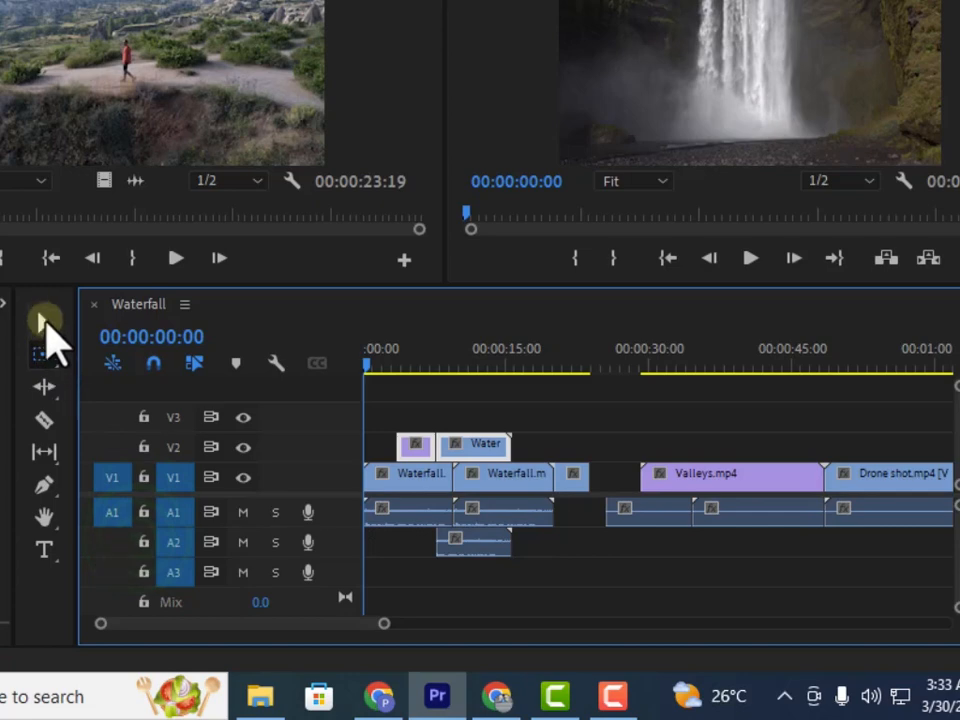
pyautogui.click(585, 512)
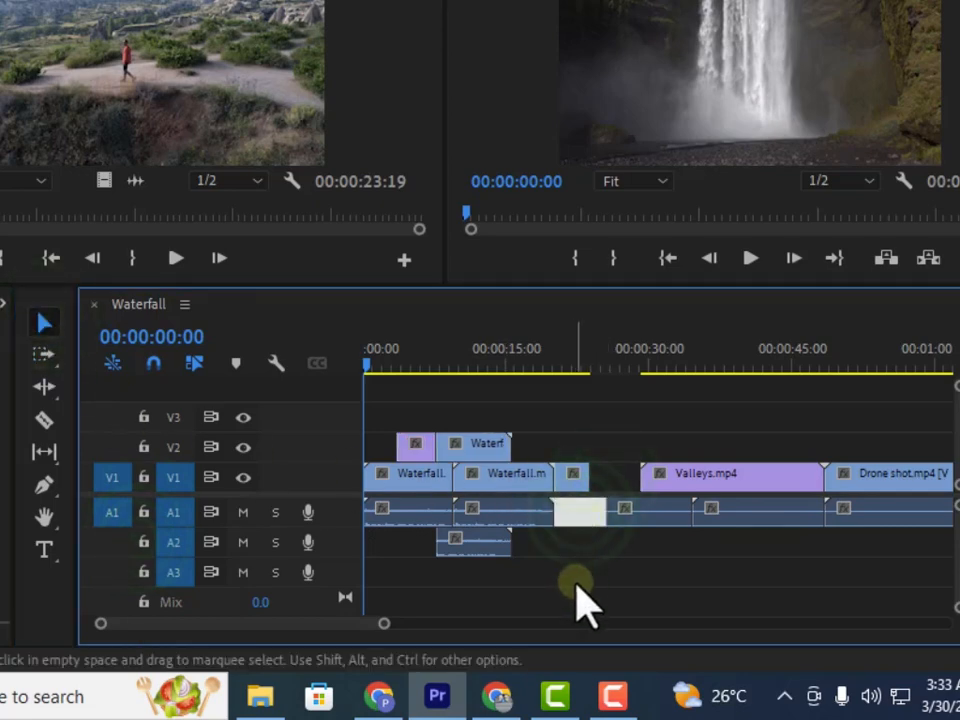
# Select the first Waterfall clip on V1, Valleys.mp4 and the first Waterfall clip again individually, and save the project.
pyautogui.click(618, 472)
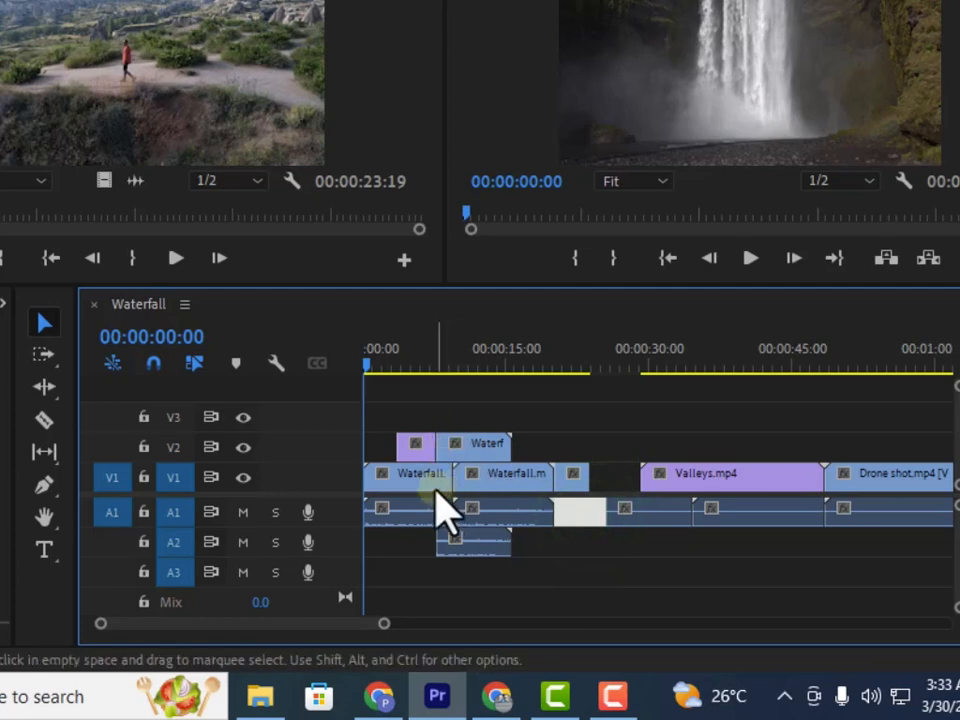
pyautogui.click(437, 495)
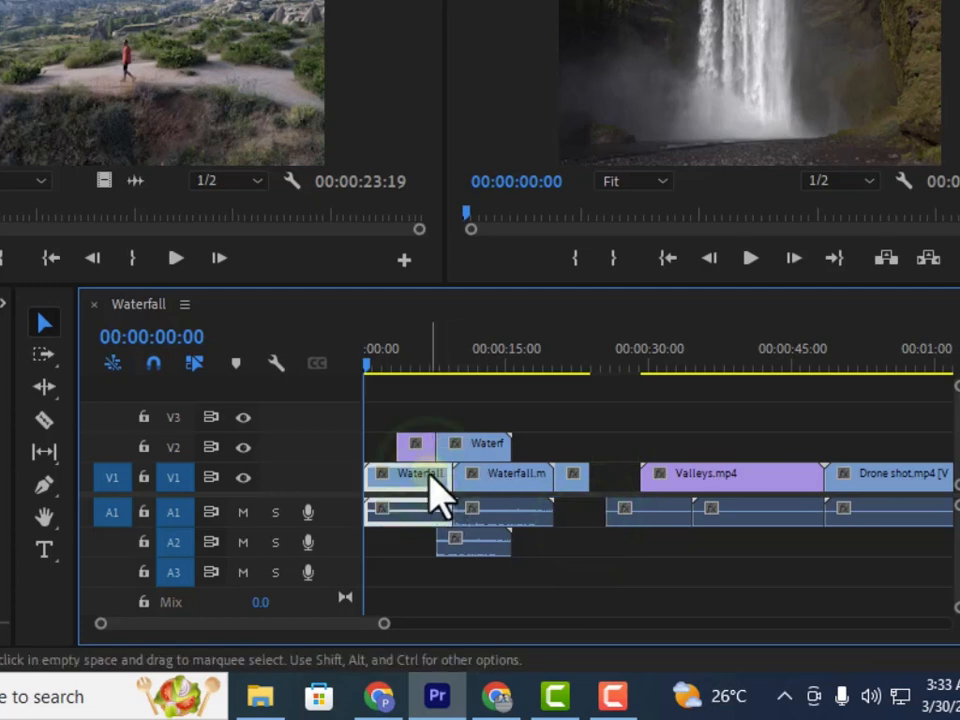
pyautogui.click(738, 488)
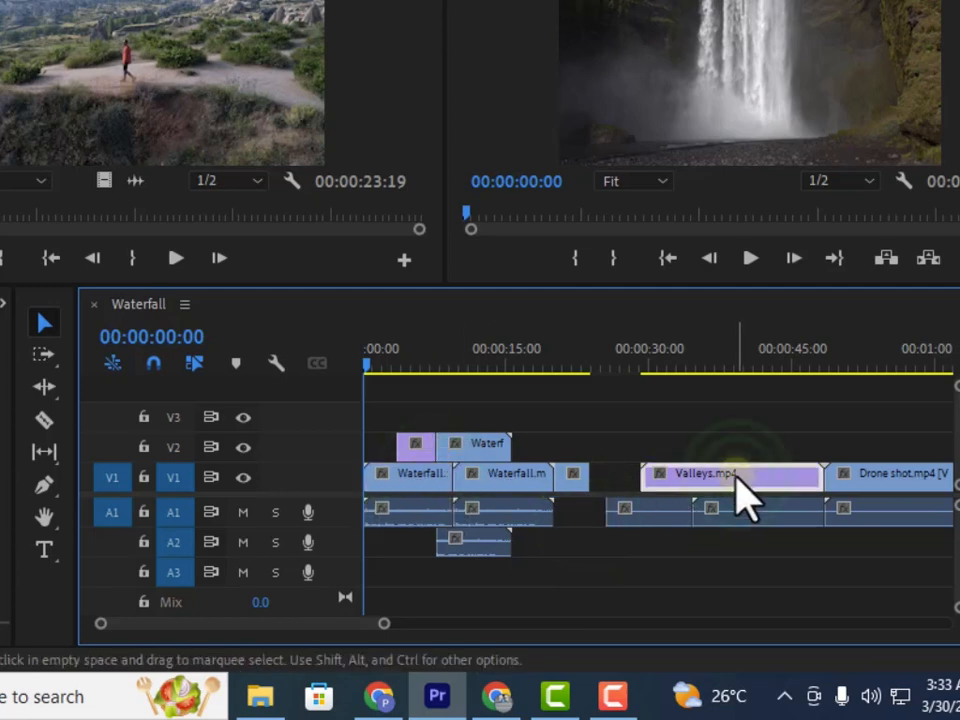
pyautogui.click(421, 479)
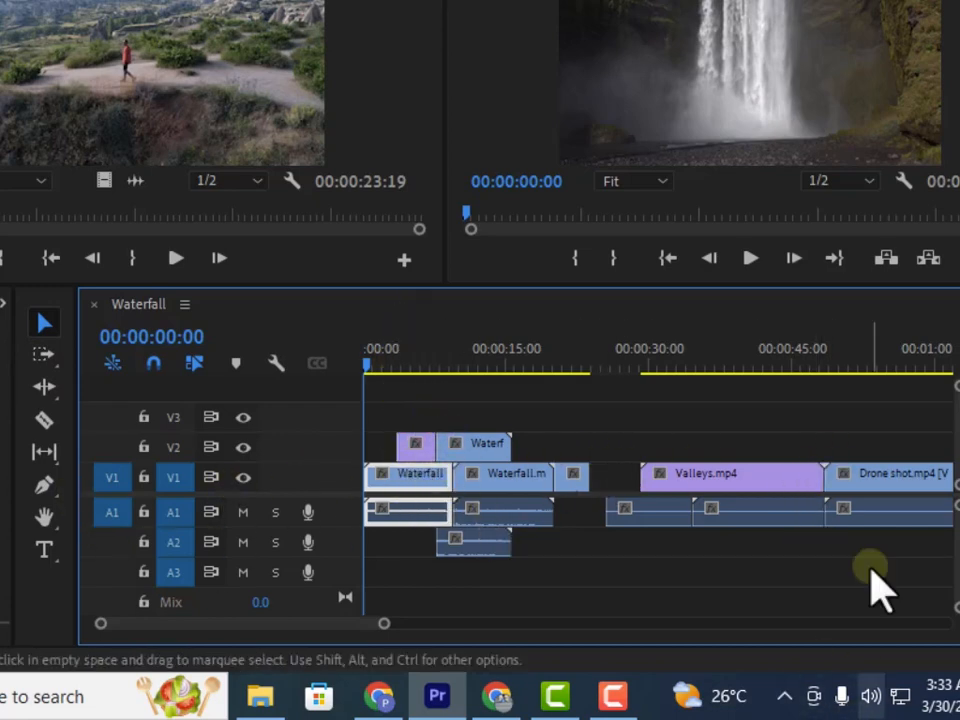
pyautogui.hotkey('ctrl', 's')
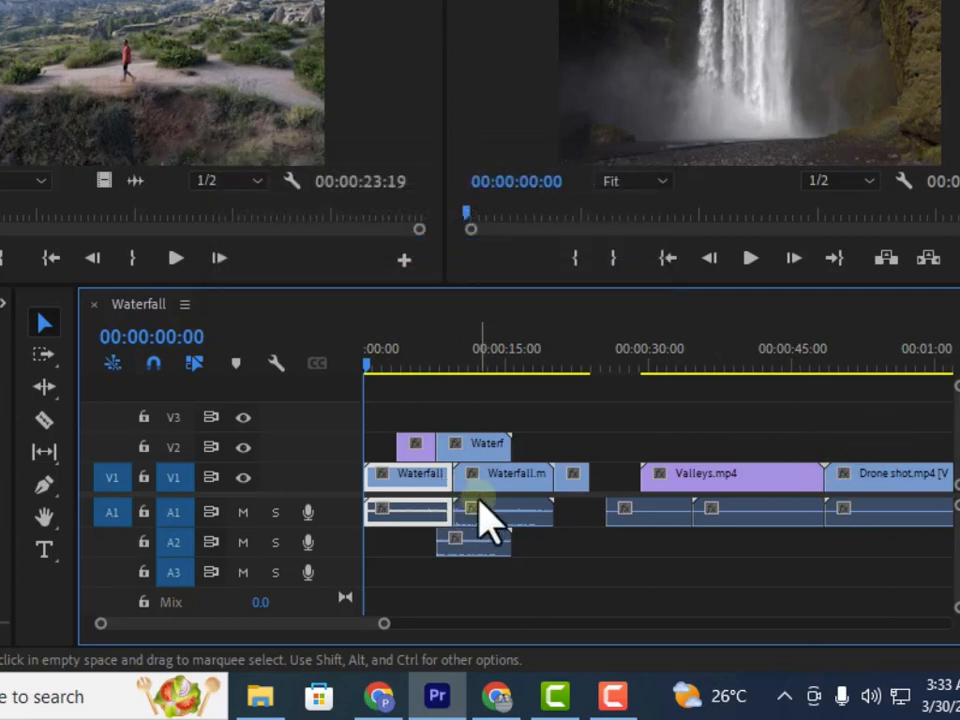